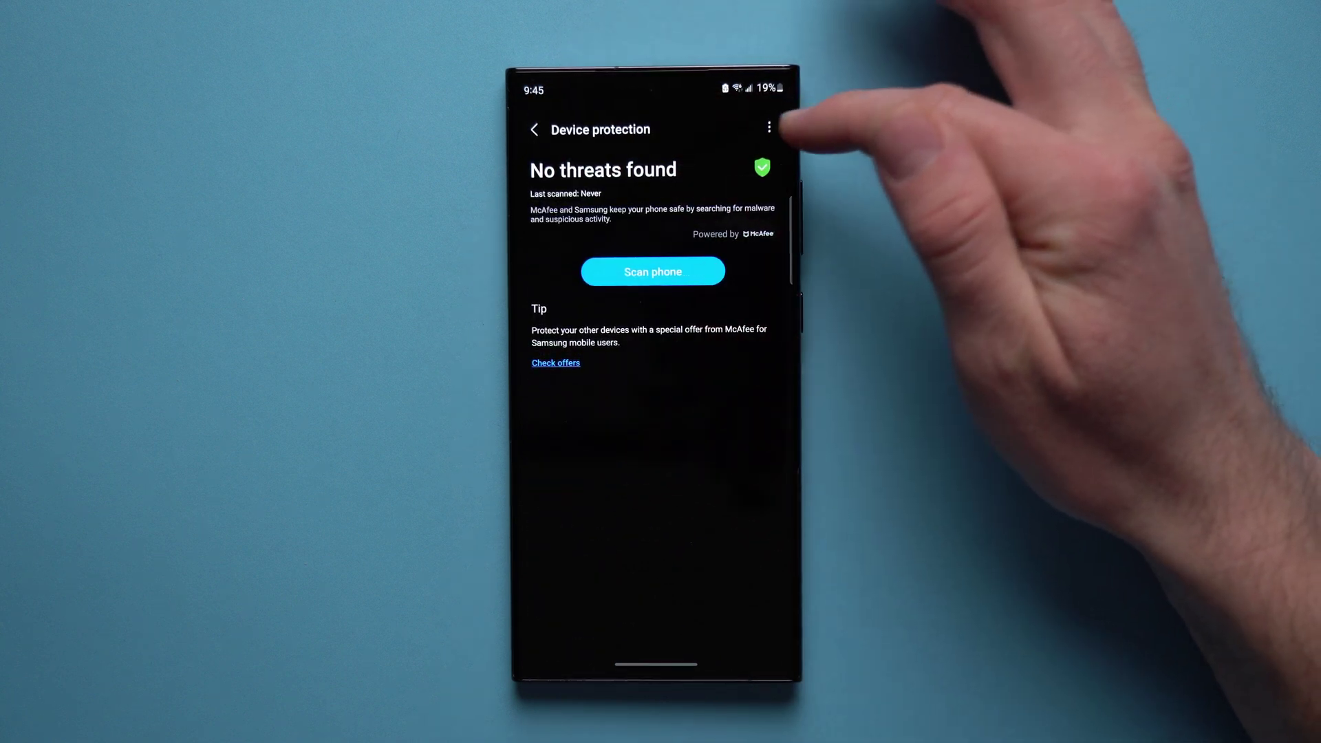
# - Enable Device protection's install-time and daily auto scans, then return to Device care
pyautogui.click(770, 127)
pyautogui.click(769, 126)
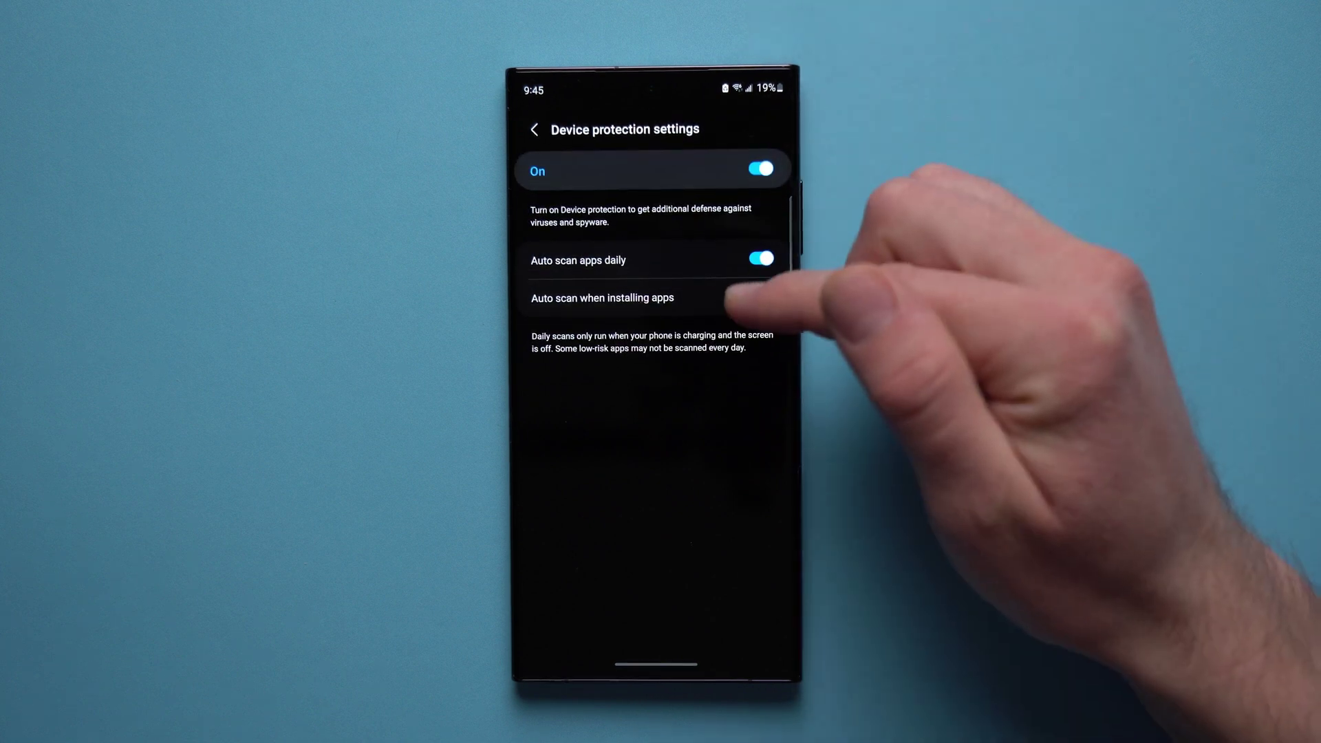
pyautogui.click(762, 298)
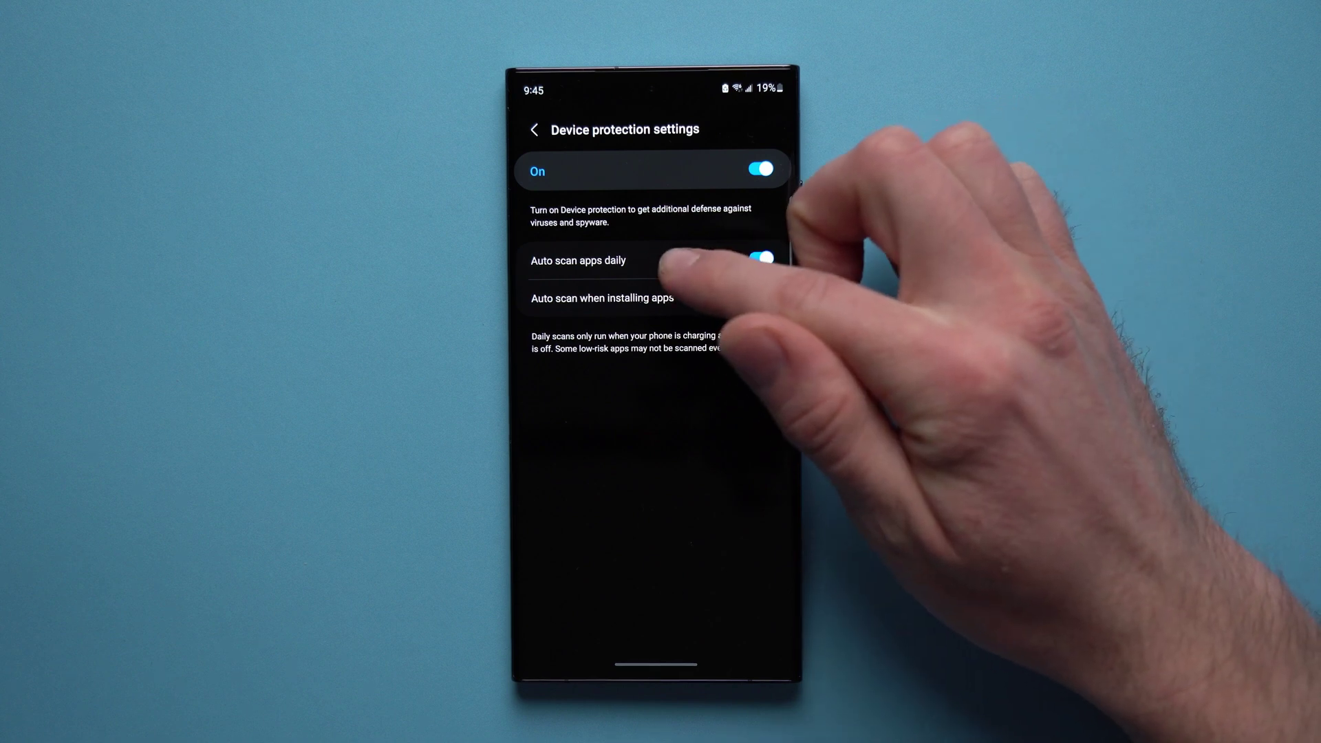
pyautogui.click(762, 259)
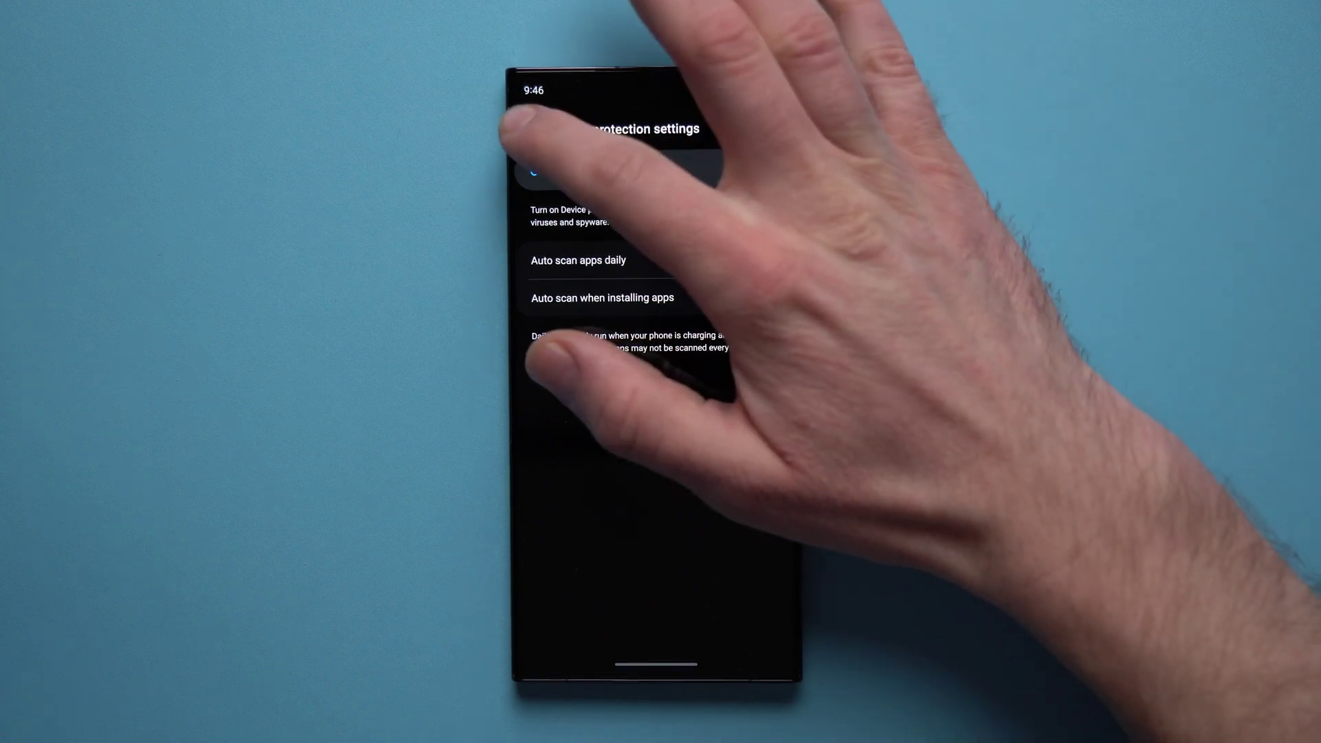
pyautogui.click(533, 130)
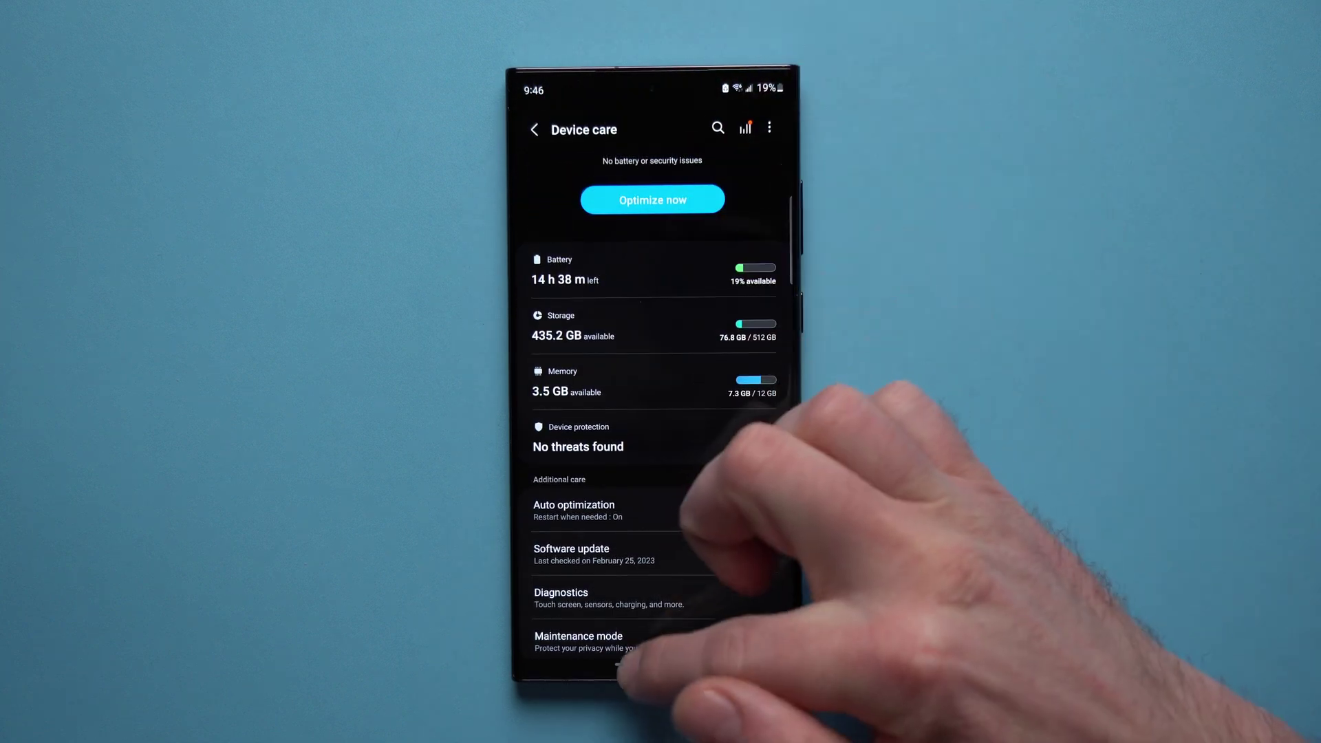
# - Go from Settings to the home screen and launch Google Play Store
pyautogui.moveTo(635, 660); pyautogui.dragTo(661, 433)
pyautogui.moveTo(738, 502); pyautogui.dragTo(578, 495)
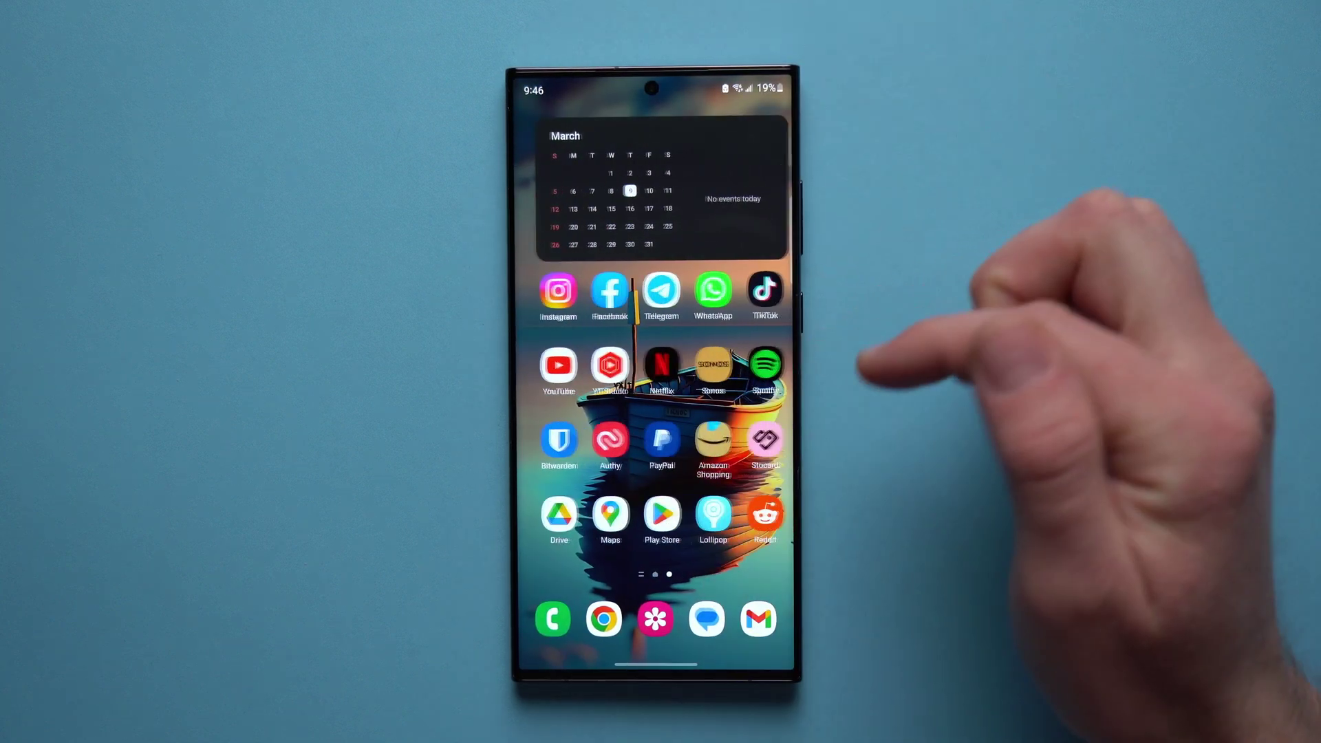
pyautogui.click(661, 512)
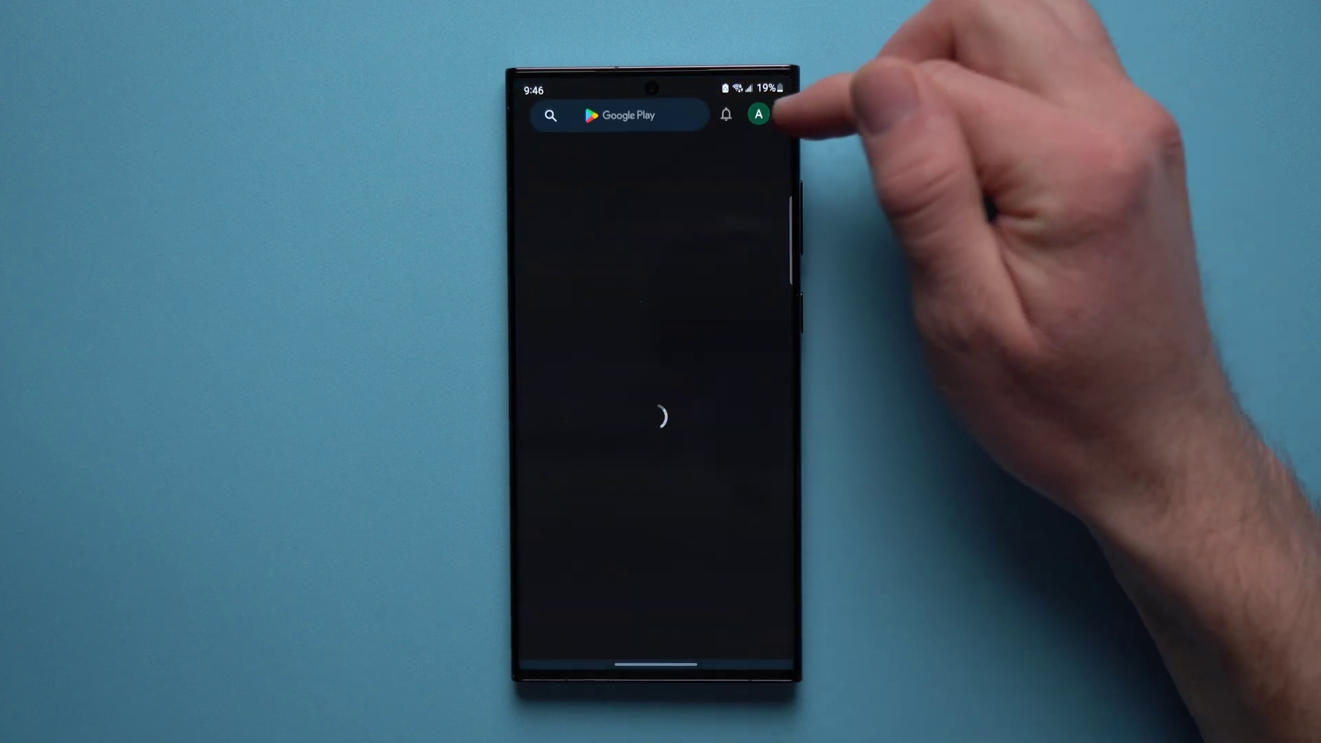
# - Open Play Protect from the account menu and review its settings
pyautogui.click(759, 114)
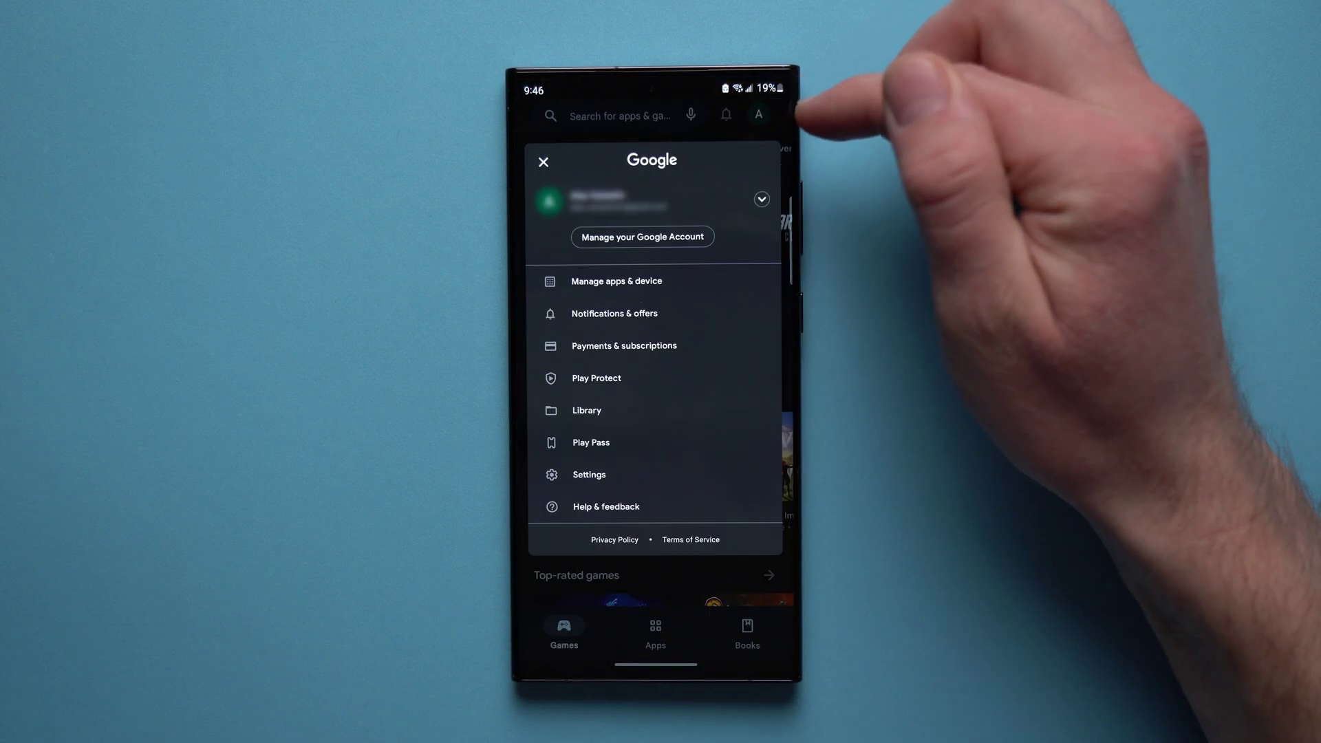
pyautogui.click(620, 378)
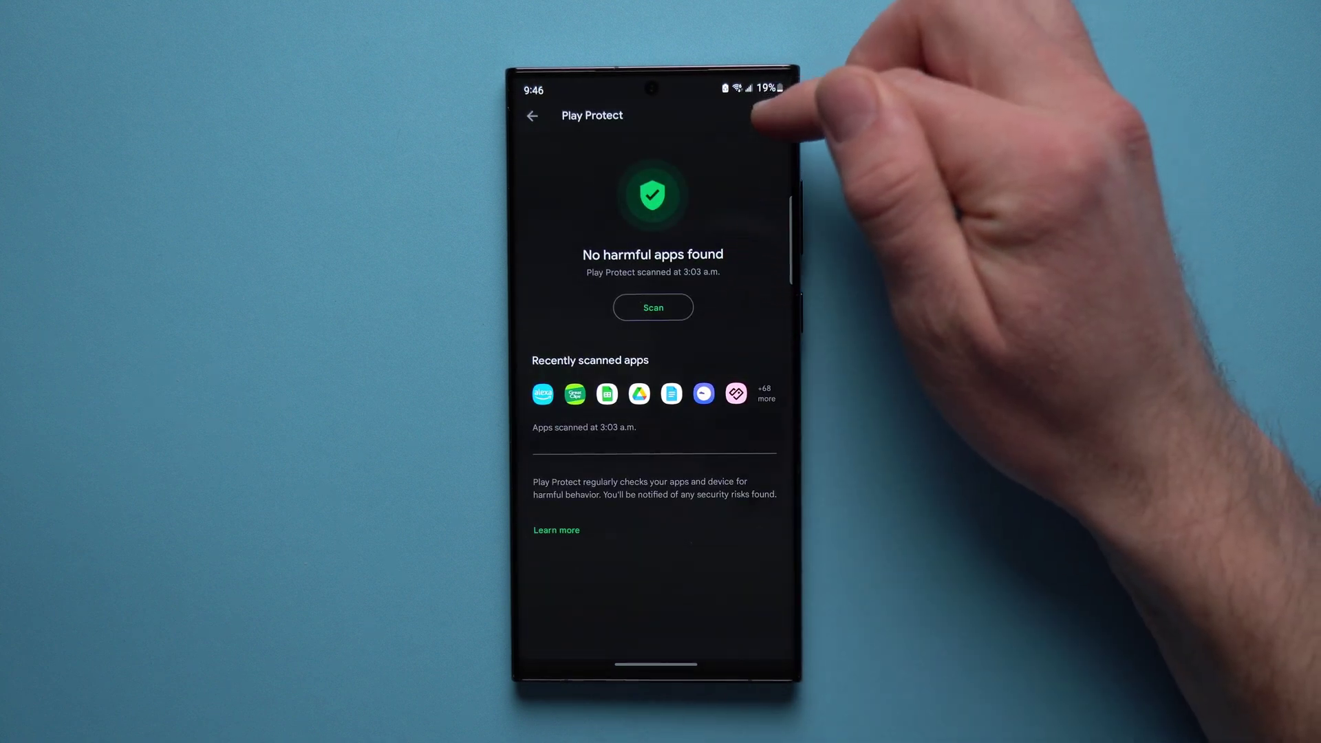
pyautogui.click(774, 113)
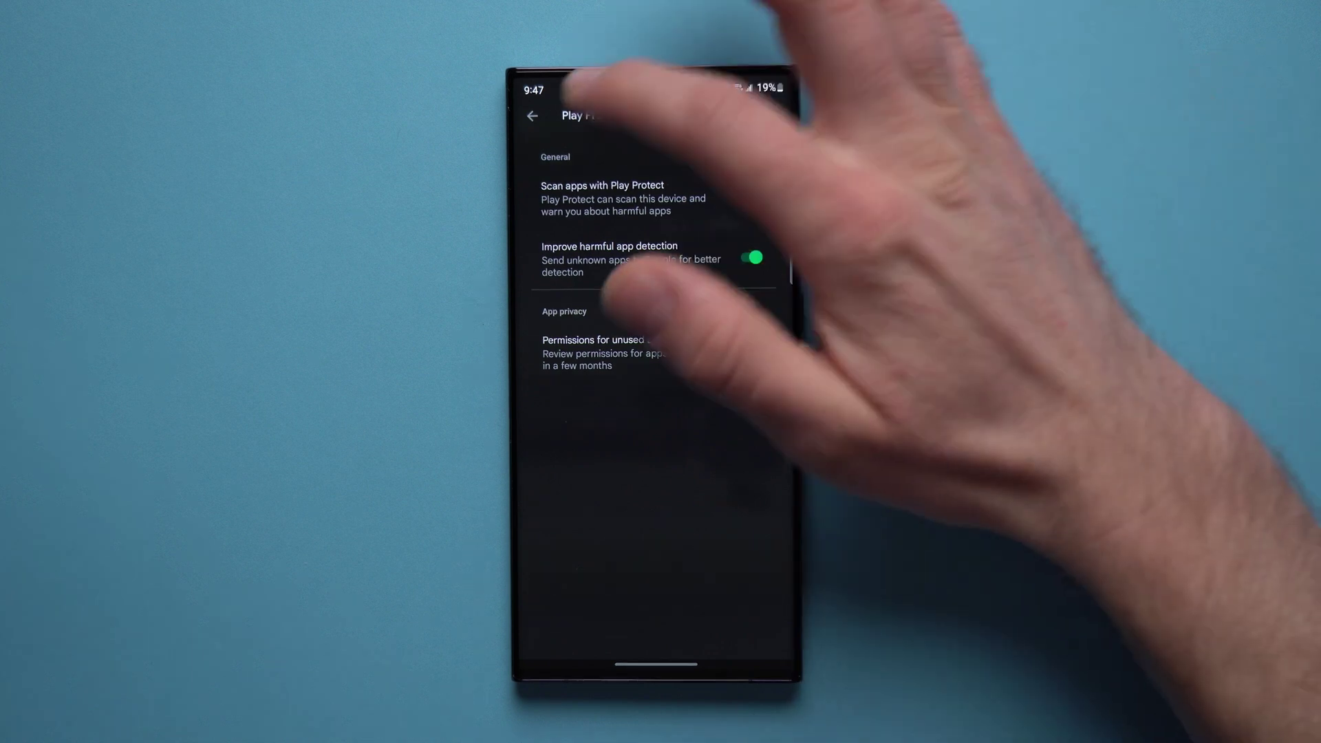
pyautogui.click(531, 116)
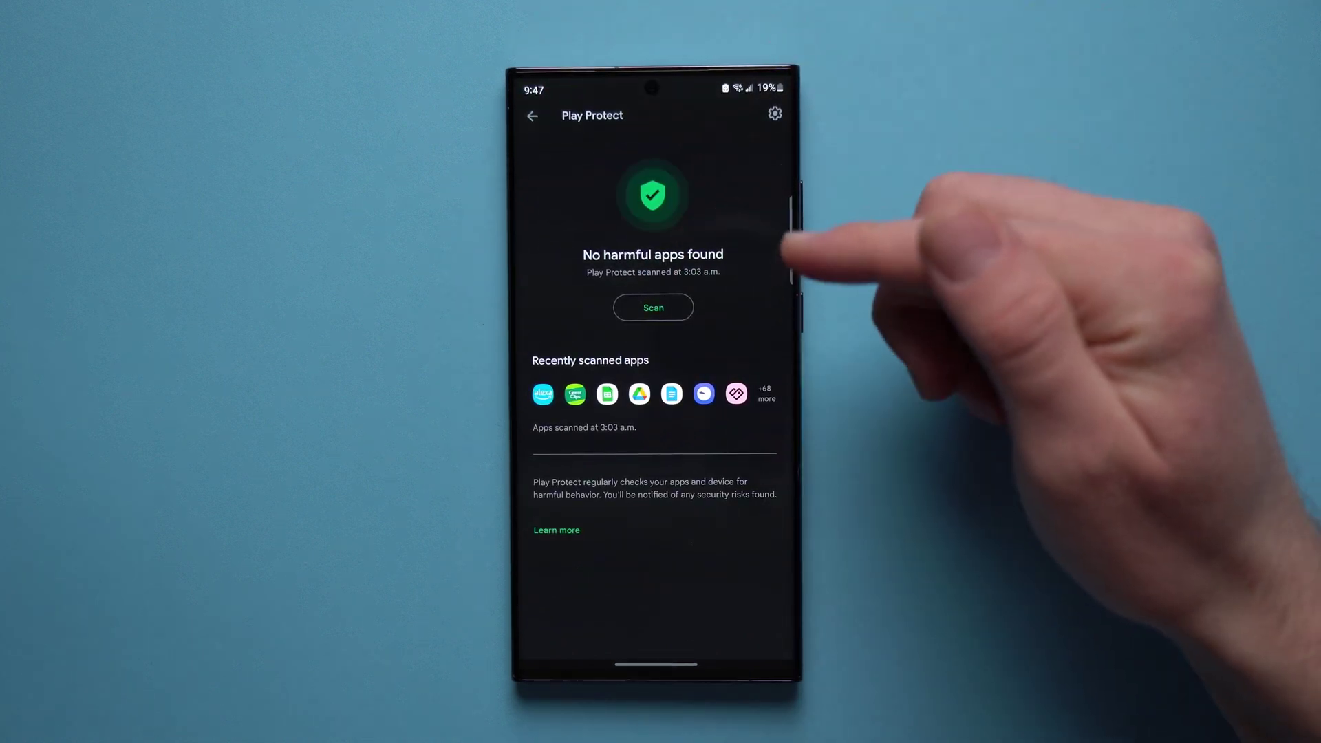
# - Run a fresh Play Protect scan, then leave for the Play Store home
pyautogui.click(661, 308)
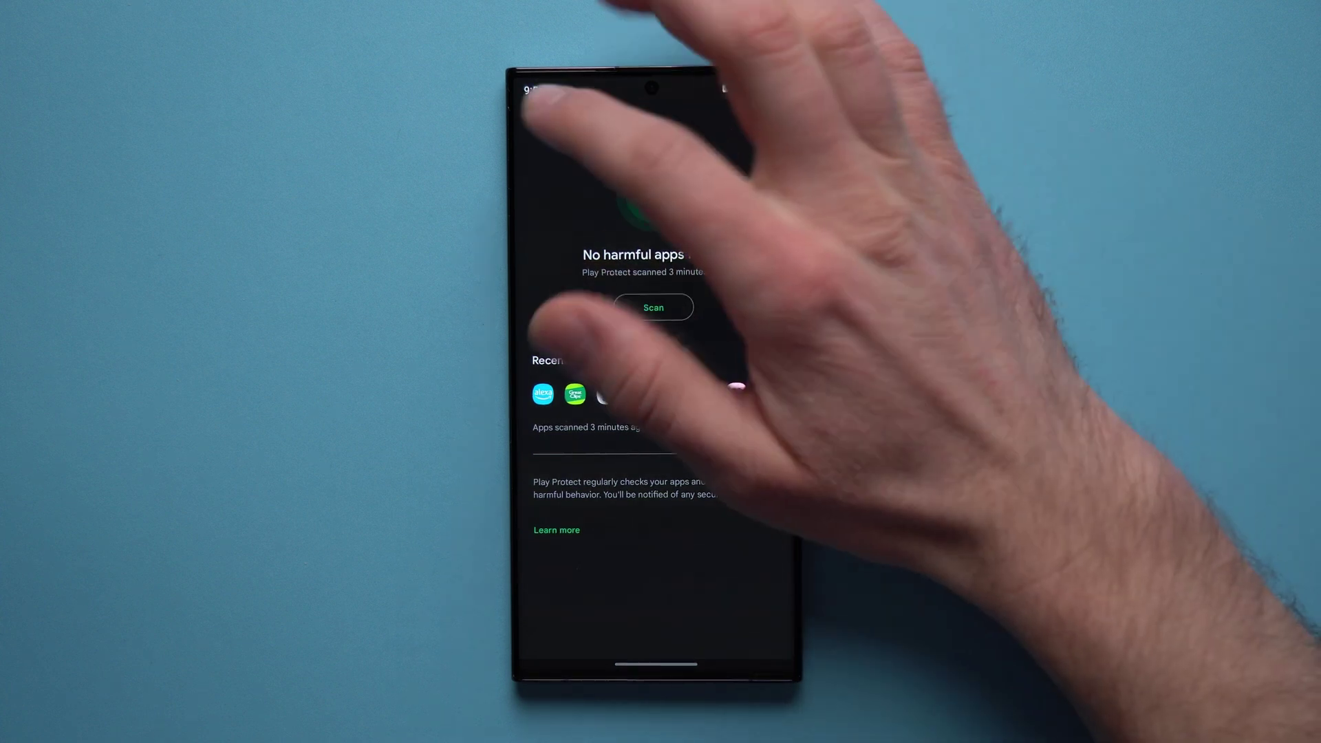
pyautogui.click(532, 114)
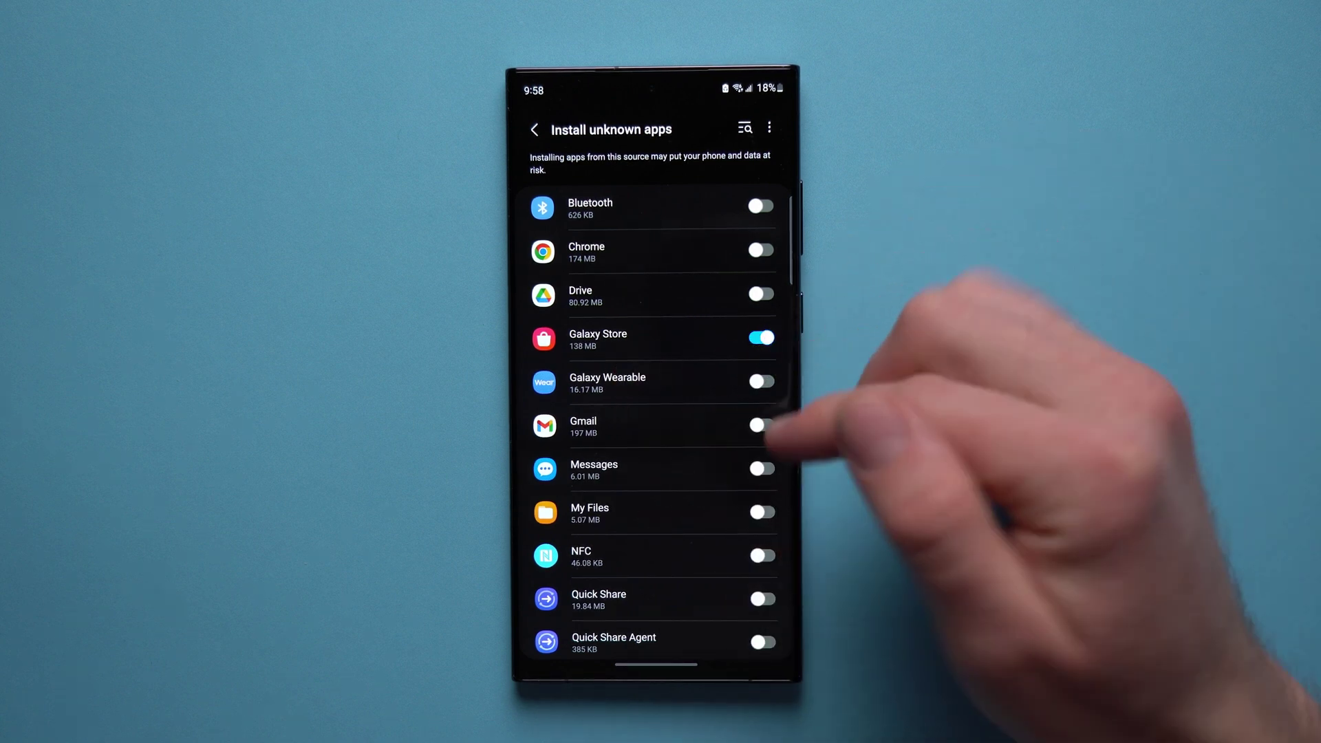
pyautogui.scroll(-3, 692, 433)
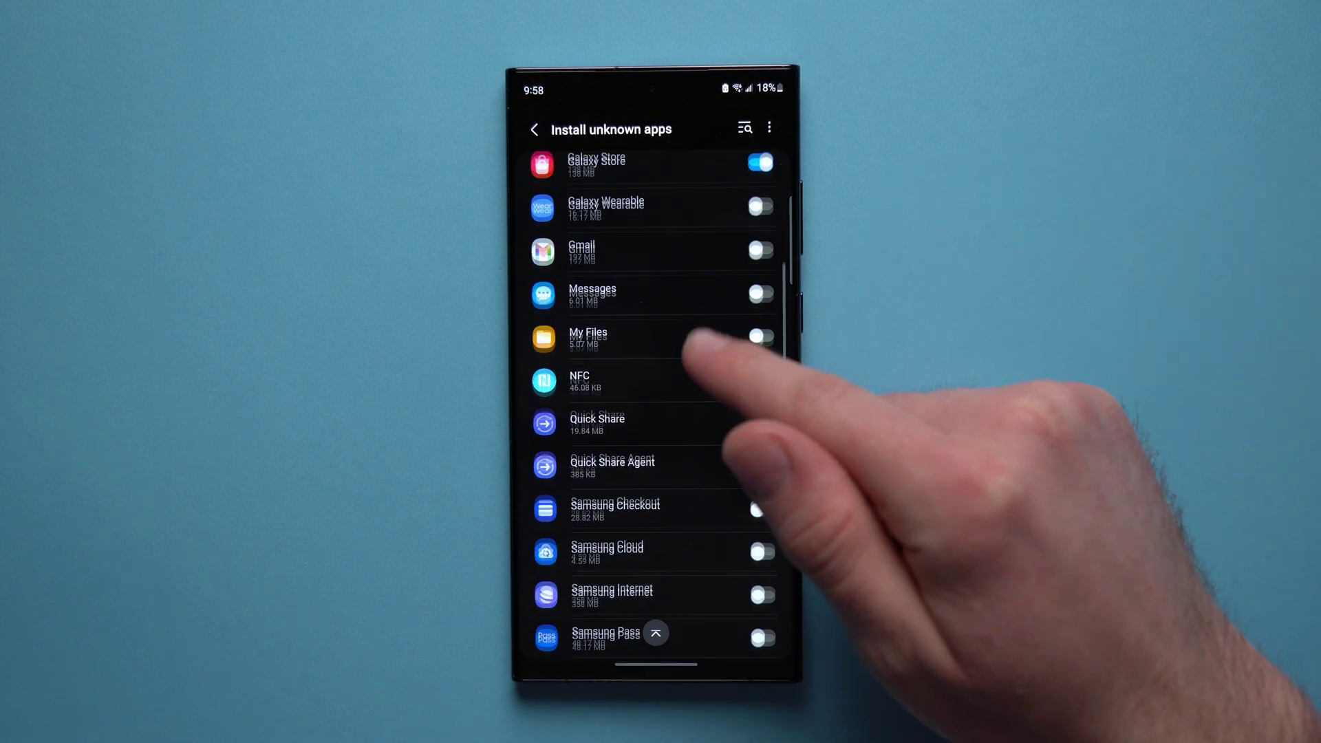
pyautogui.scroll(-2, 681, 433)
pyautogui.scroll(5, 660, 413)
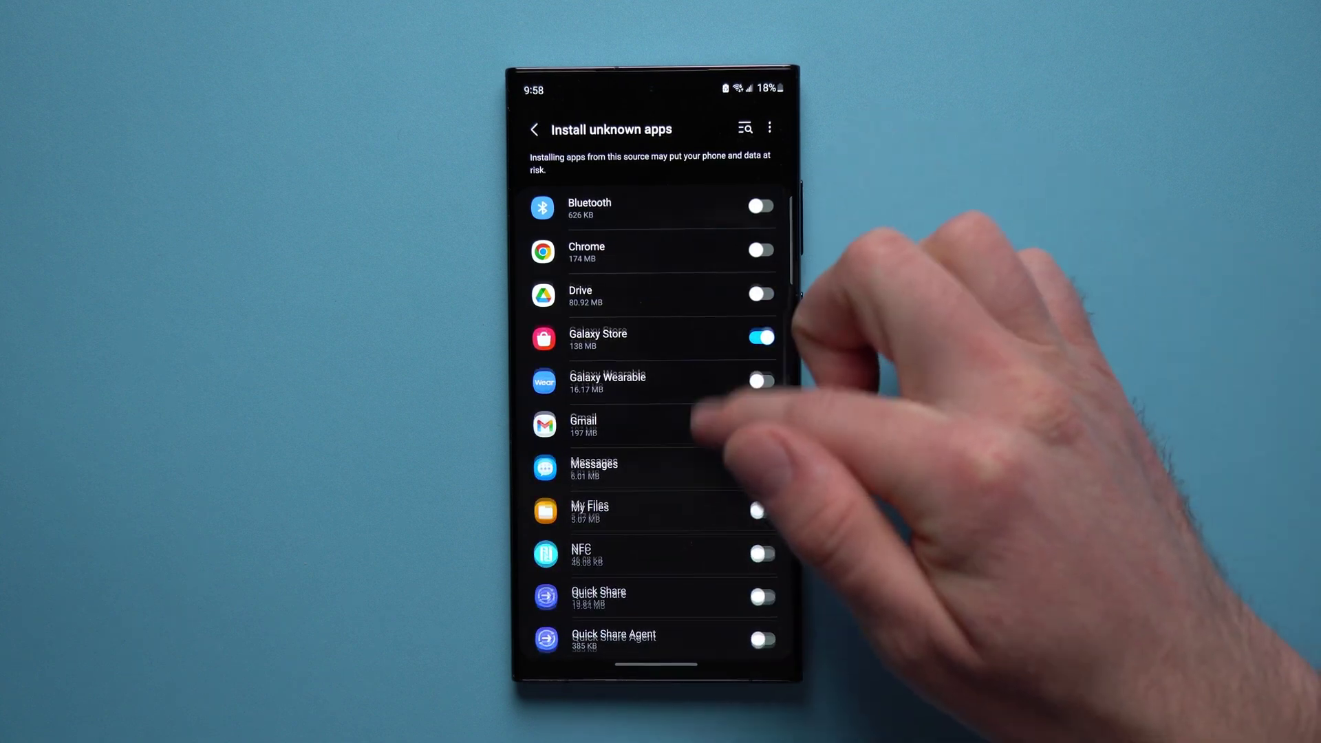
pyautogui.scroll(-3, 701, 413)
pyautogui.scroll(3, 702, 412)
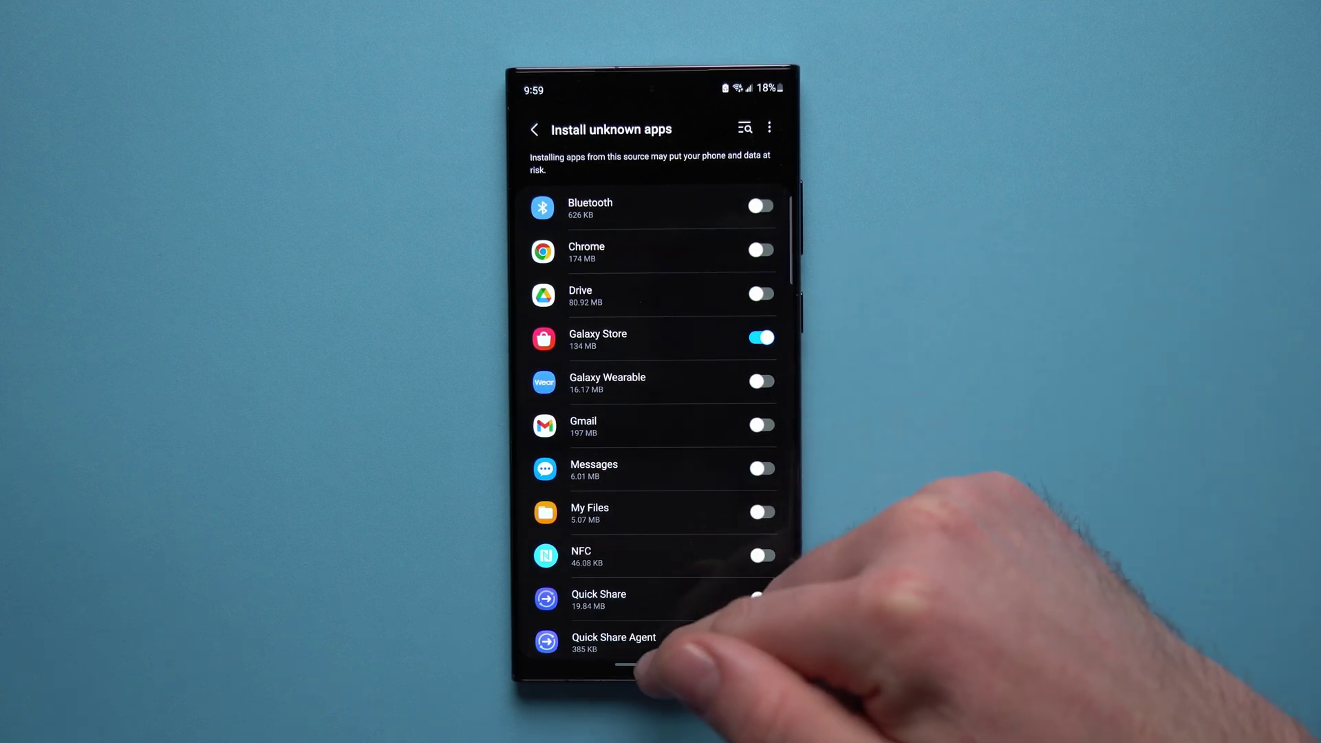
# - Swipe up from the Install unknown apps list to the boat-wallpaper home screen
pyautogui.moveTo(661, 665)
pyautogui.mouseDown()
pyautogui.moveTo(681, 465)
pyautogui.moveTo(796, 413)
pyautogui.mouseUp()
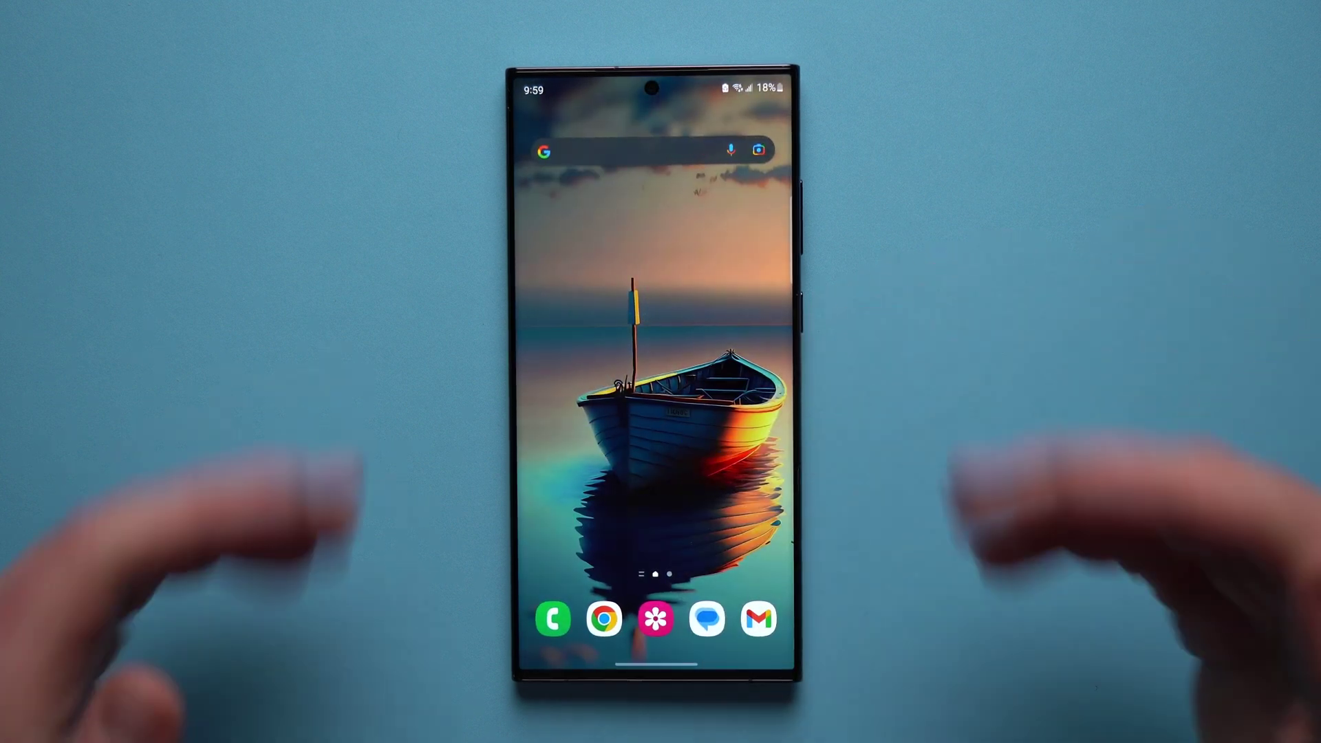